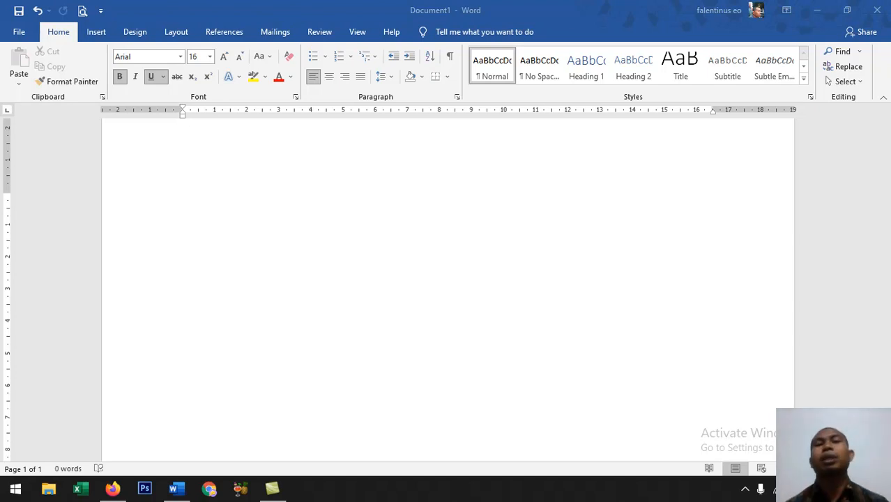
Turn off bold formatting at the start of the blank document
{"action": "left_click", "coordinate": [122, 76]}
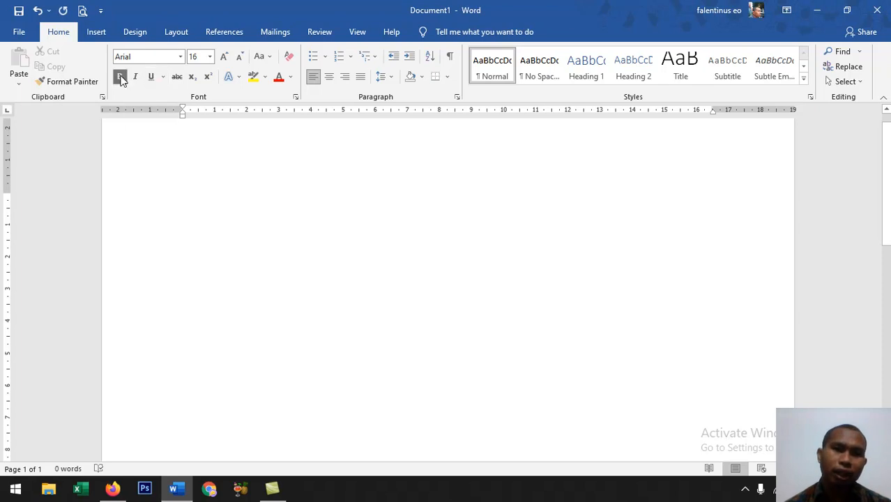
{"action": "left_click", "coordinate": [117, 78]}
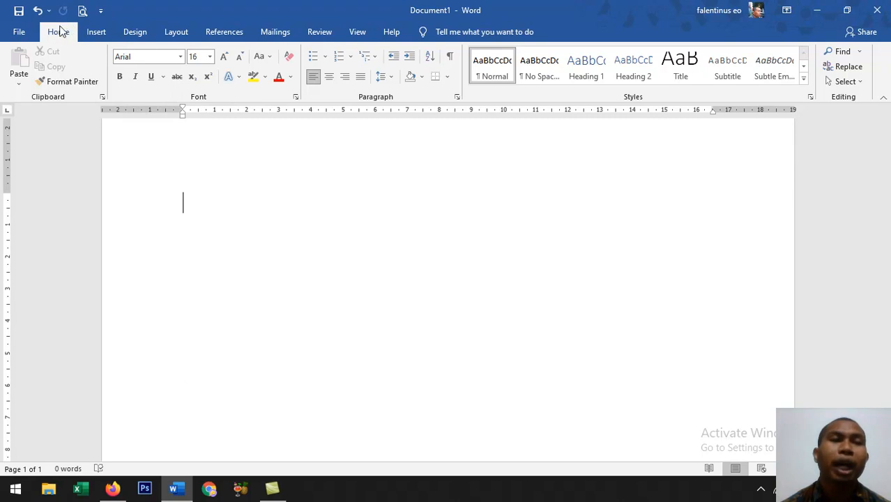
{"action": "left_click", "coordinate": [120, 78]}
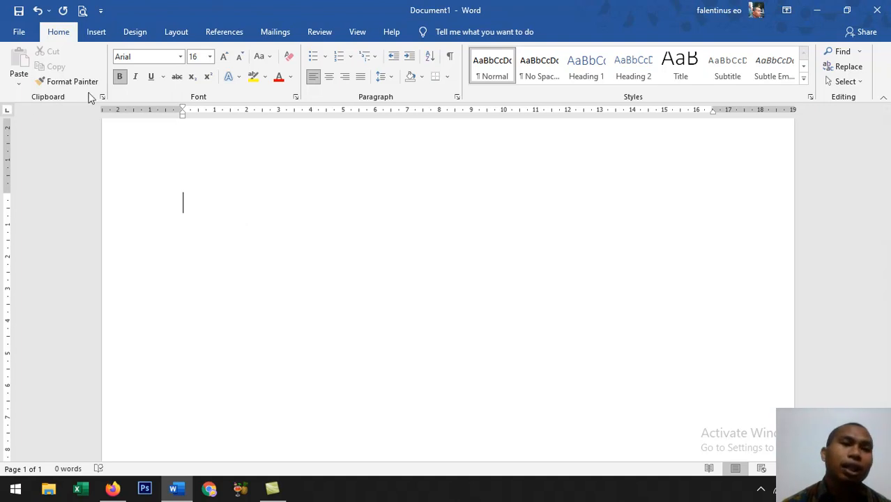
{"action": "left_click", "coordinate": [117, 81]}
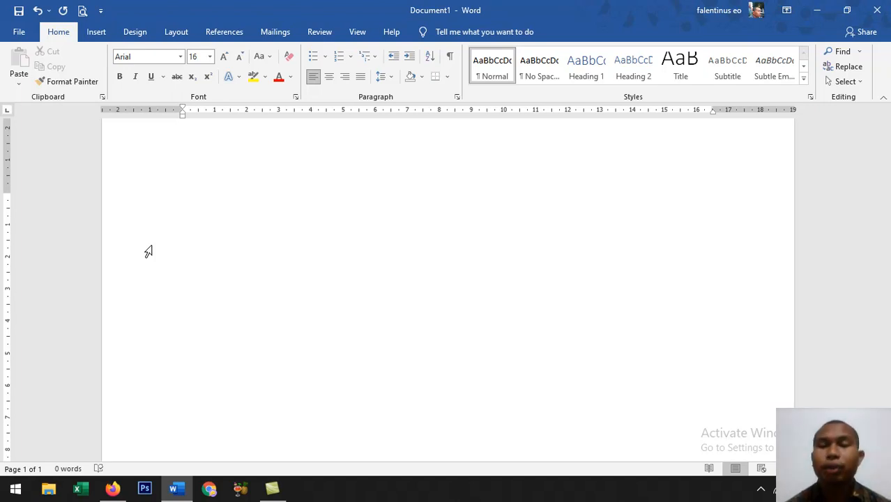
Enter the word CERITA on the first line and make it bold
{"action": "type", "text": "CERITA"}
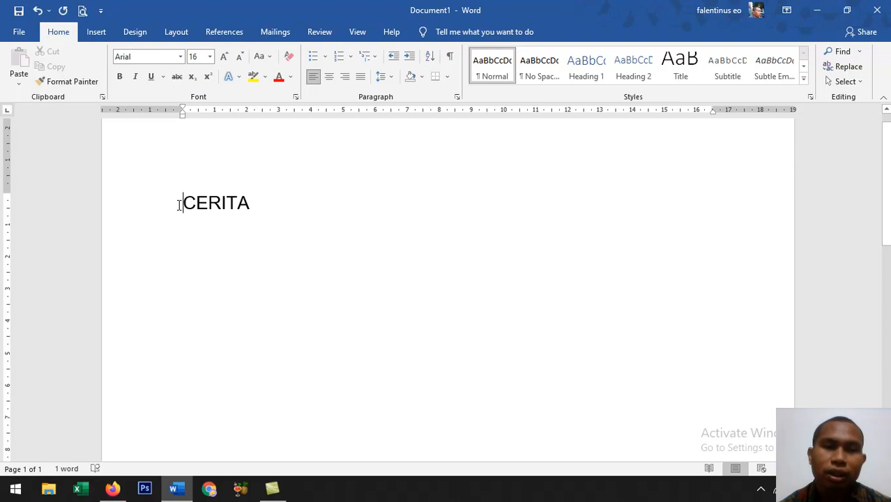
{"action": "left_click_drag", "start_coordinate": [183, 203], "coordinate": [251, 199]}
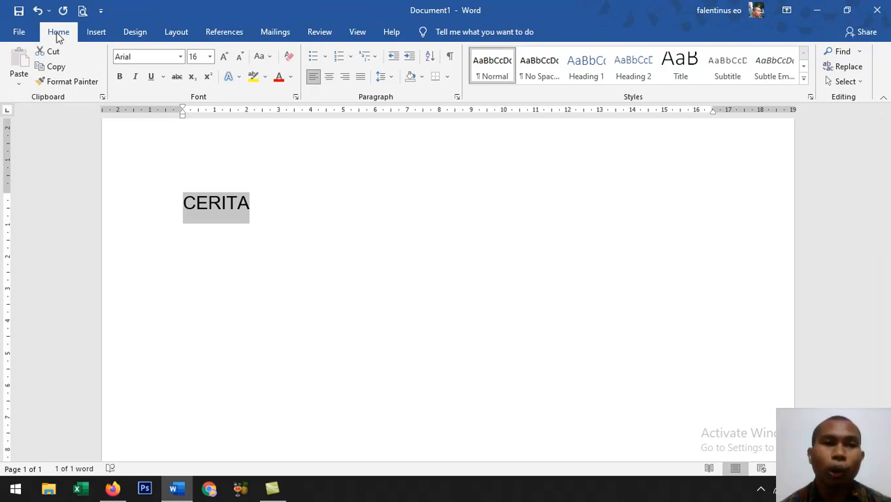
{"action": "left_click", "coordinate": [122, 83]}
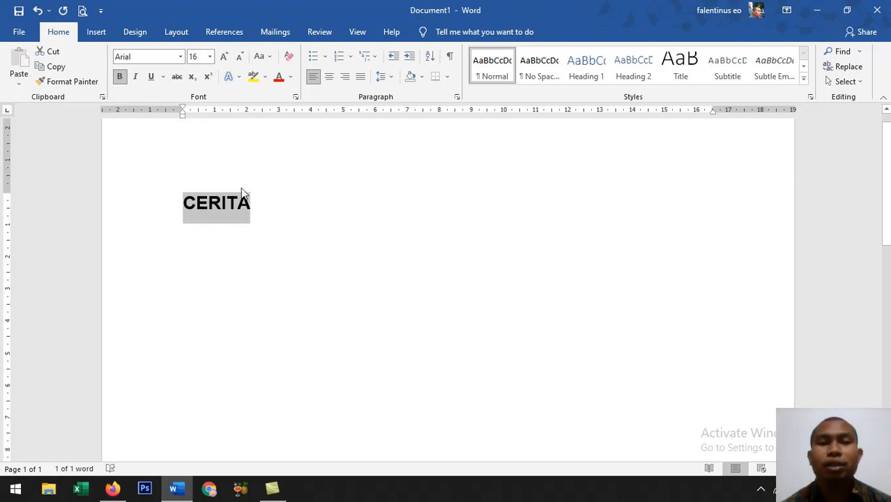
{"action": "left_click", "coordinate": [216, 210]}
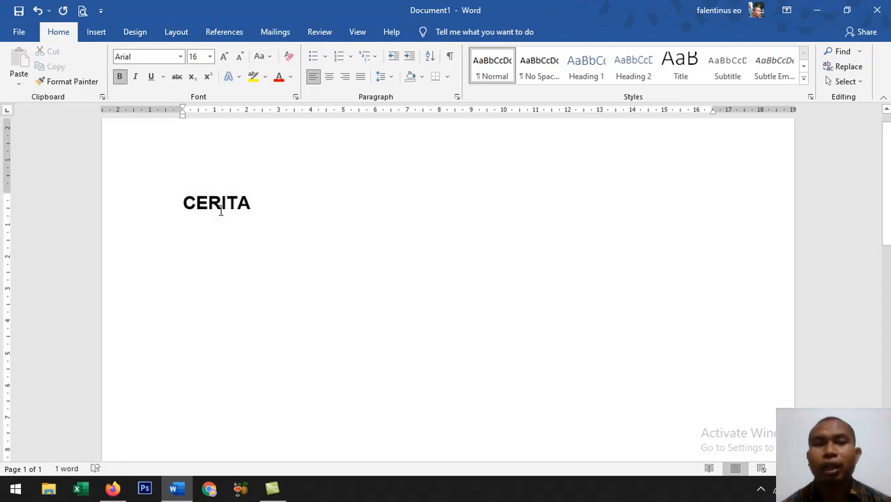
Try the italic and bold toggles at the end of CERITA, leaving both off for new text
{"action": "left_click", "coordinate": [278, 210]}
{"action": "key", "text": "ctrl+i"}
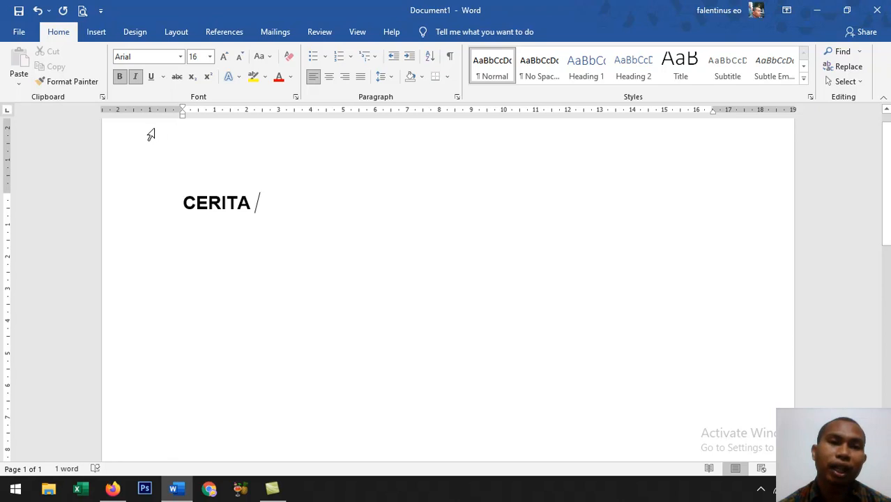
{"action": "left_click", "coordinate": [135, 78]}
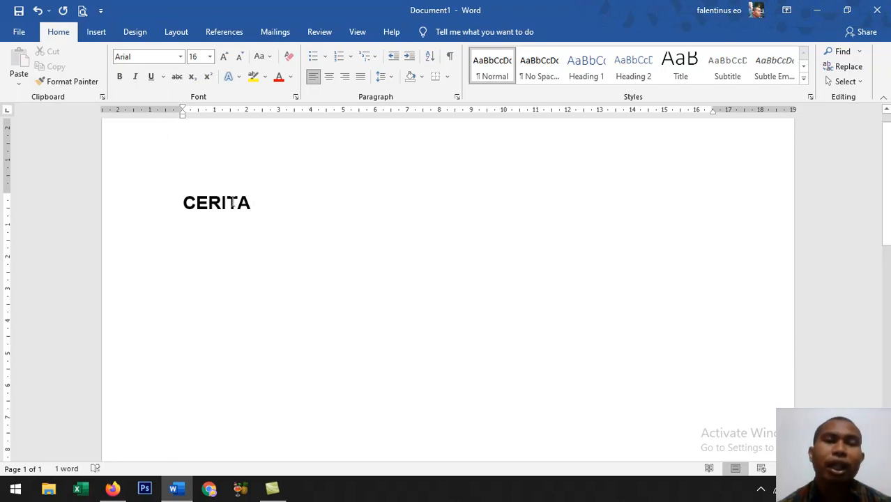
{"action": "left_click", "coordinate": [119, 77]}
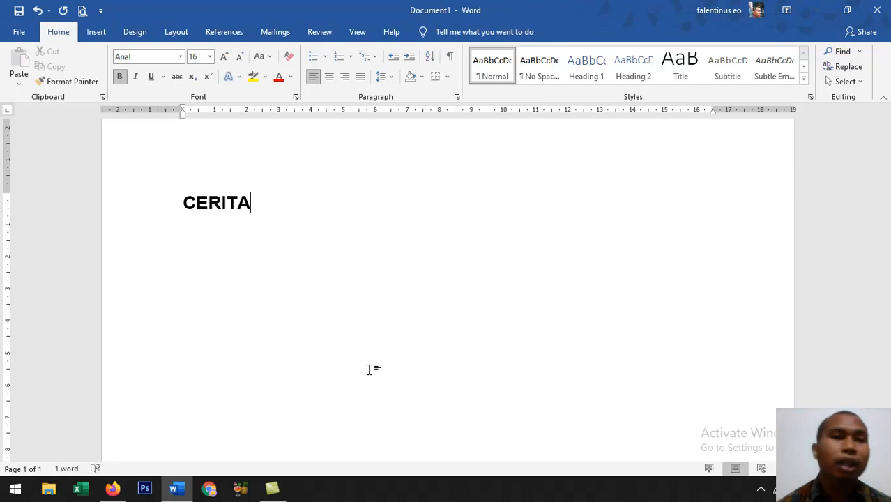
{"action": "left_click", "coordinate": [120, 78]}
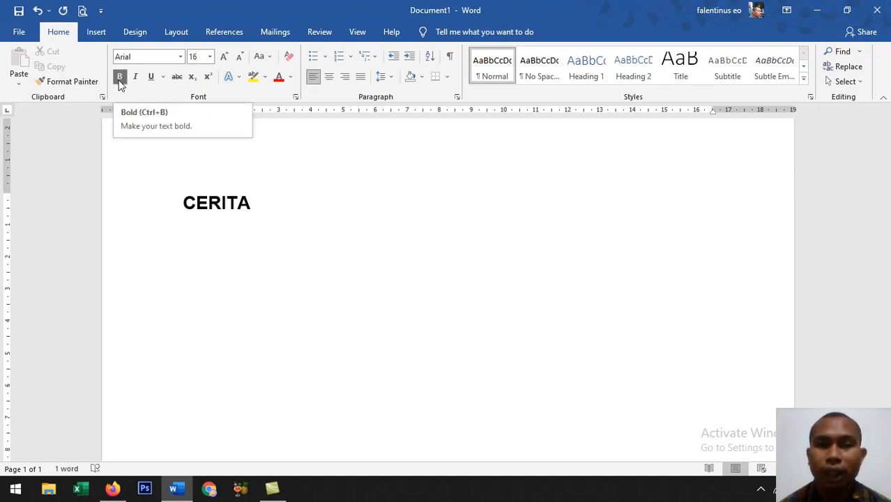
{"action": "left_click", "coordinate": [120, 79]}
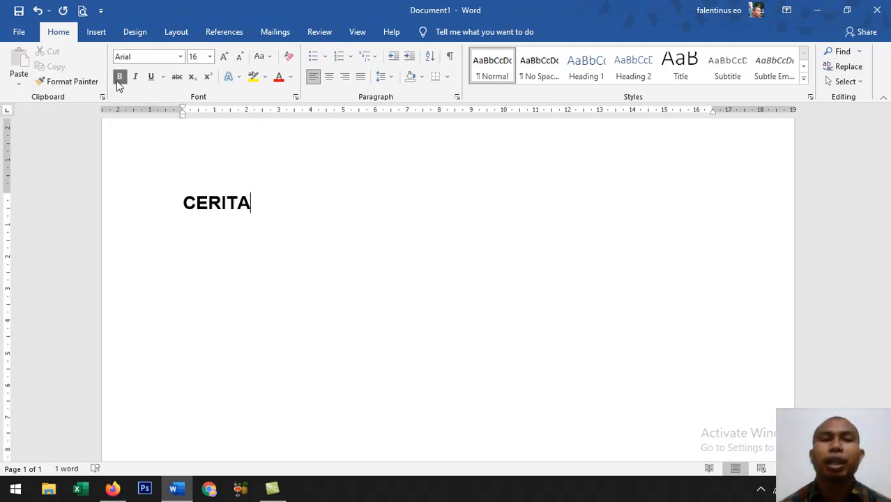
{"action": "left_click", "coordinate": [120, 80]}
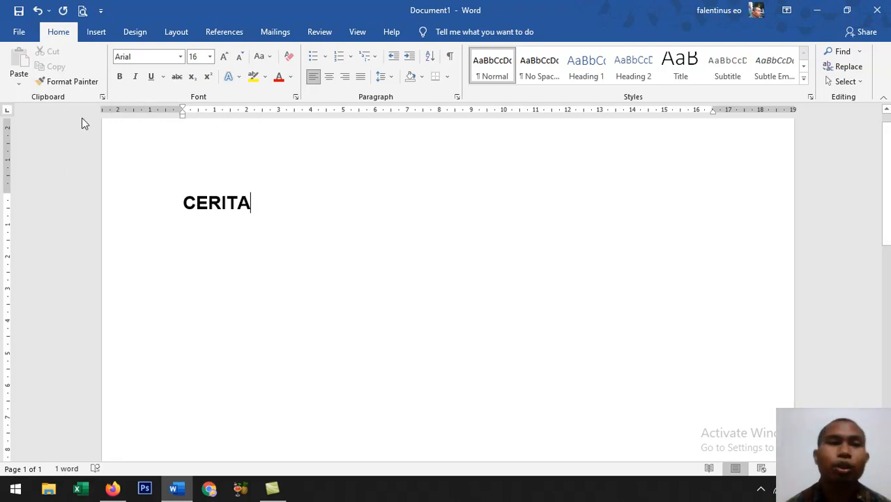
{"action": "left_click", "coordinate": [119, 76]}
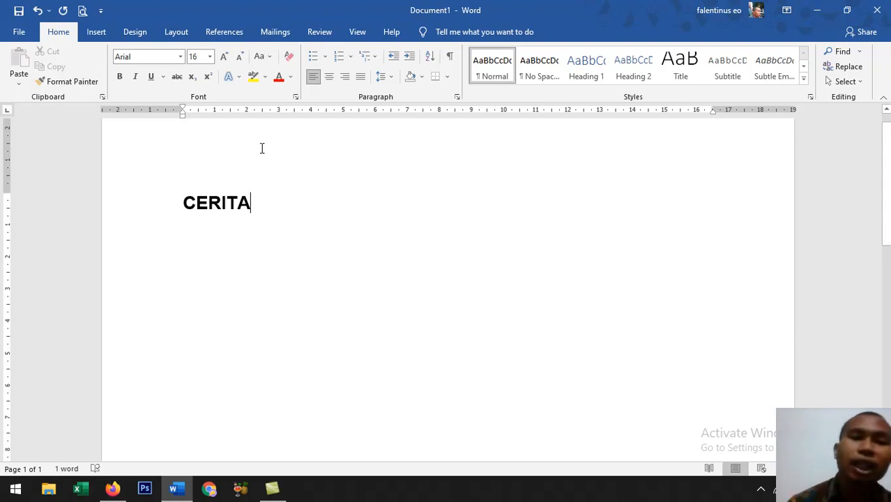
Add HARI INI on a new line below CERITA and make it italic
{"action": "key", "text": "Return"}
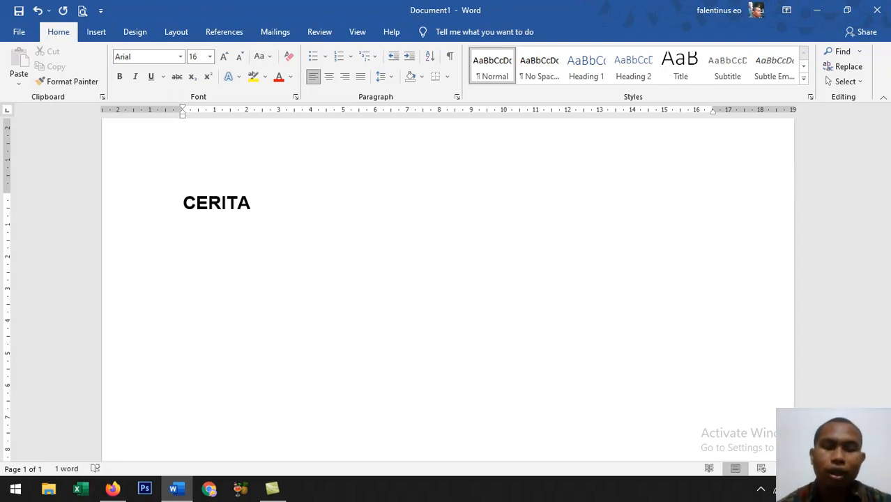
{"action": "type", "text": "HARI INI"}
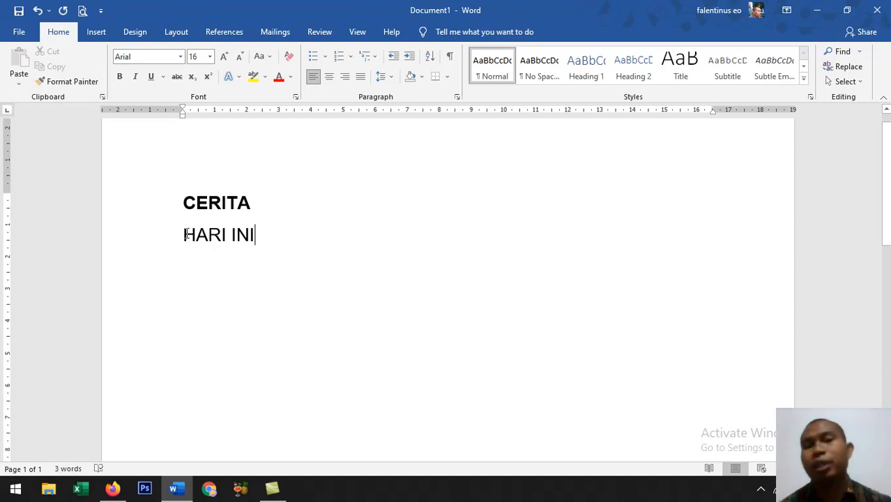
{"action": "left_click_drag", "start_coordinate": [179, 235], "coordinate": [254, 238]}
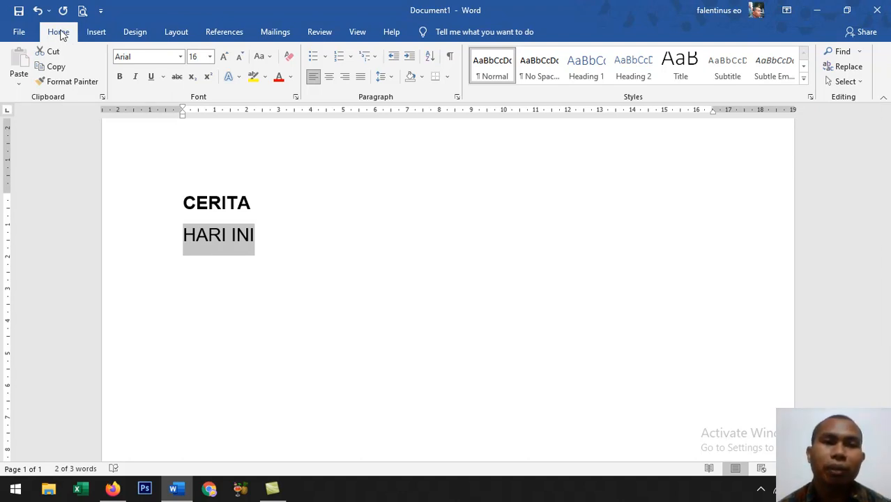
{"action": "left_click", "coordinate": [135, 81]}
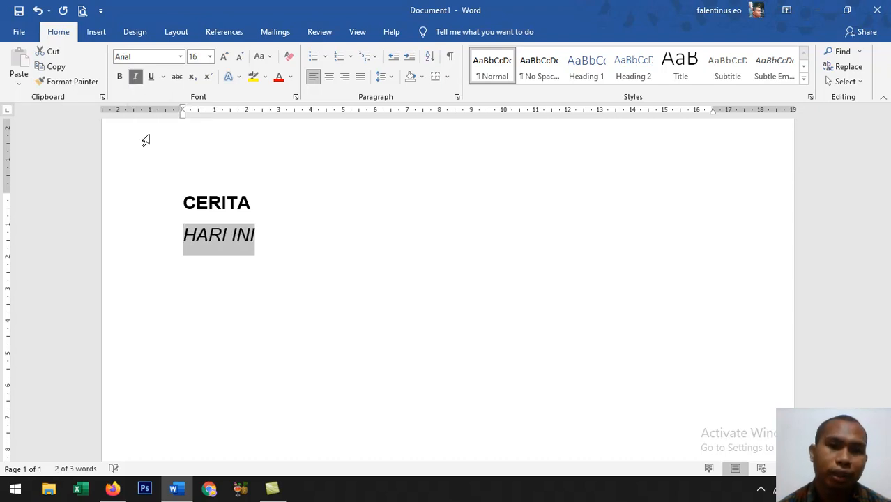
{"action": "left_click", "coordinate": [255, 241]}
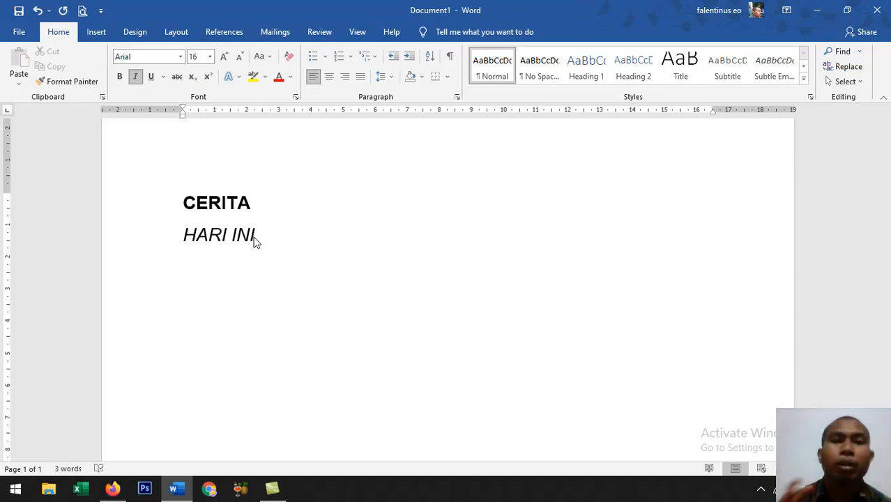
{"action": "left_click", "coordinate": [136, 77]}
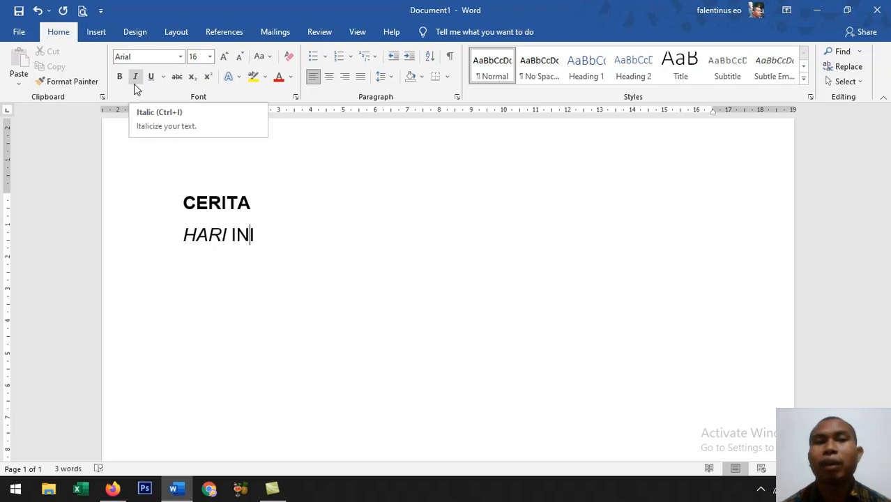
{"action": "triple_click", "coordinate": [231, 235]}
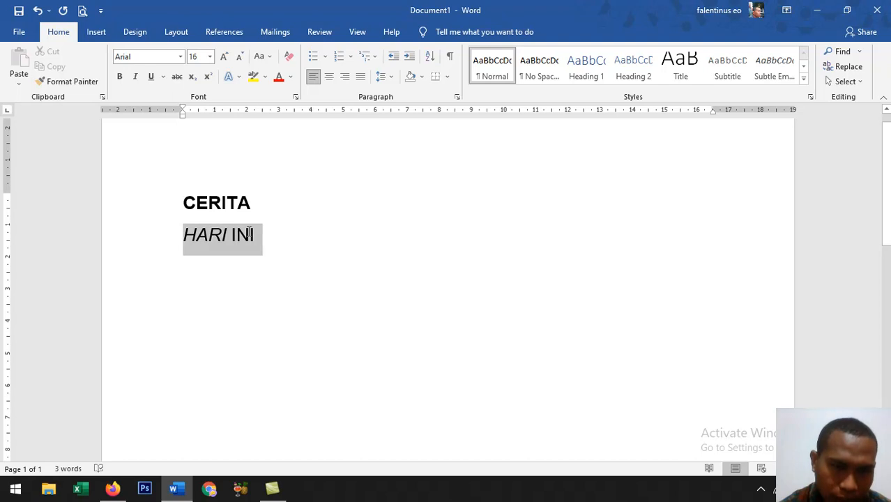
{"action": "left_click", "coordinate": [135, 79]}
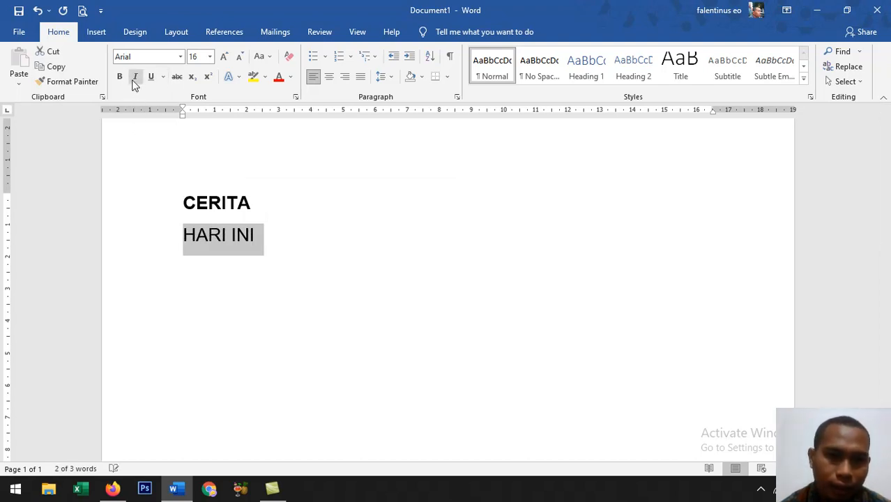
{"action": "left_click", "coordinate": [135, 78]}
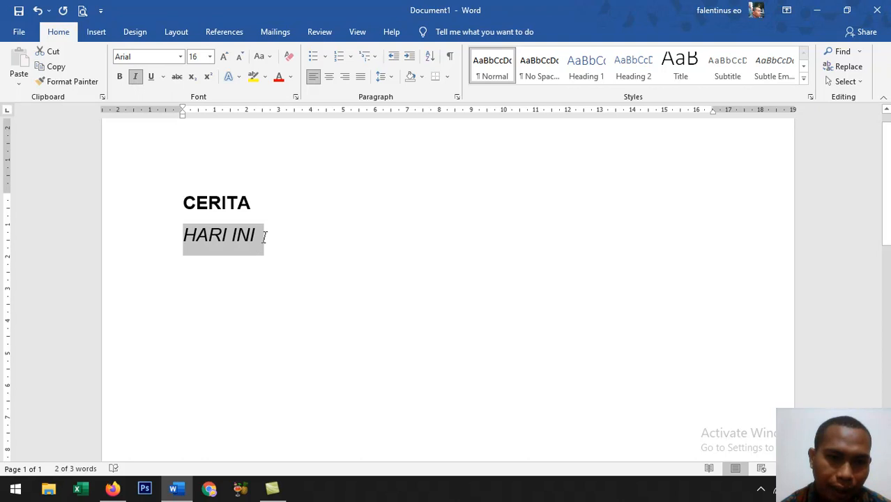
Turn off italic at the end of HARI INI and add DI RUMAH on a new line below
{"action": "left_click", "coordinate": [261, 235]}
{"action": "left_click", "coordinate": [137, 79]}
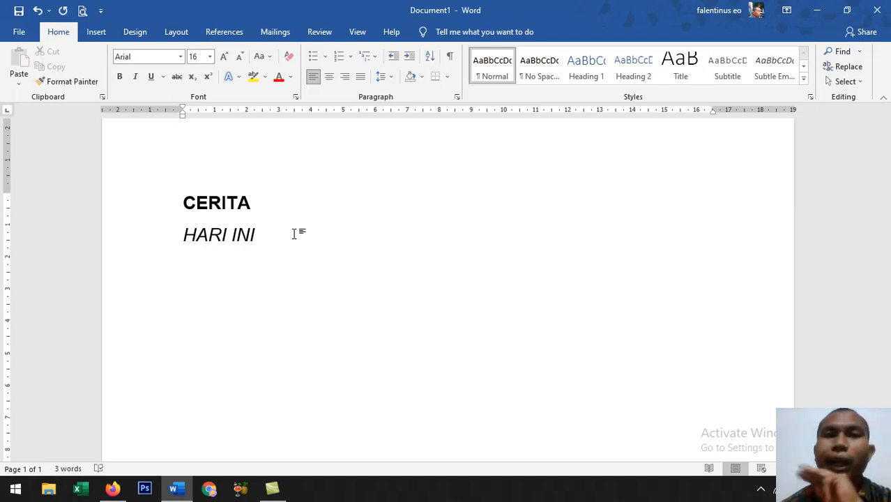
{"action": "key", "text": "Return"}
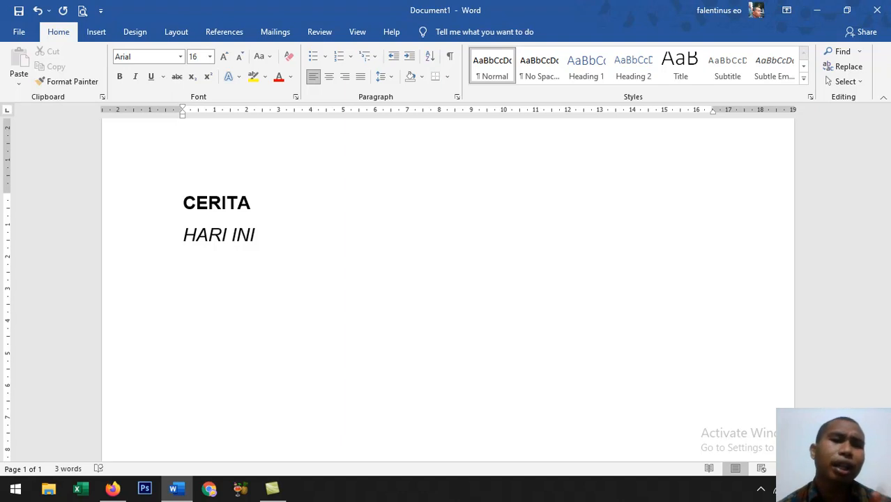
{"action": "type", "text": "DI RUMAH"}
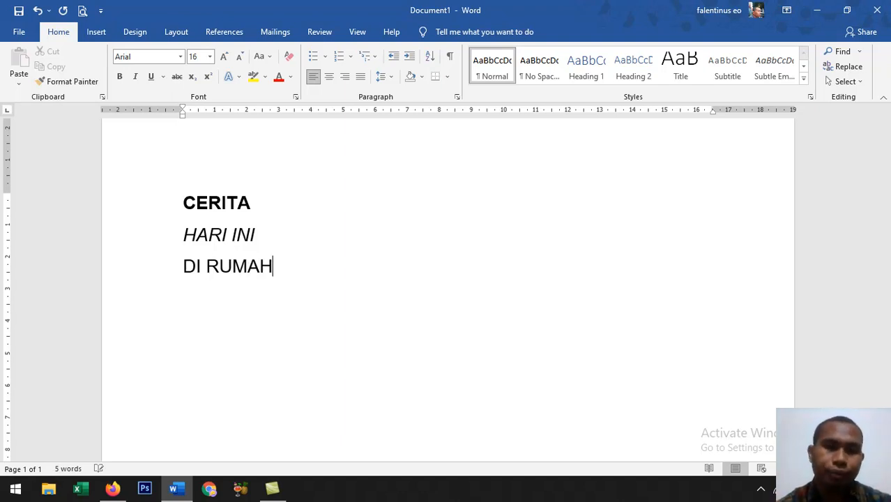
Underline the whole third line, DI RUMAH
{"action": "left_click", "coordinate": [183, 268]}
{"action": "left_click_drag", "start_coordinate": [183, 269], "coordinate": [251, 272]}
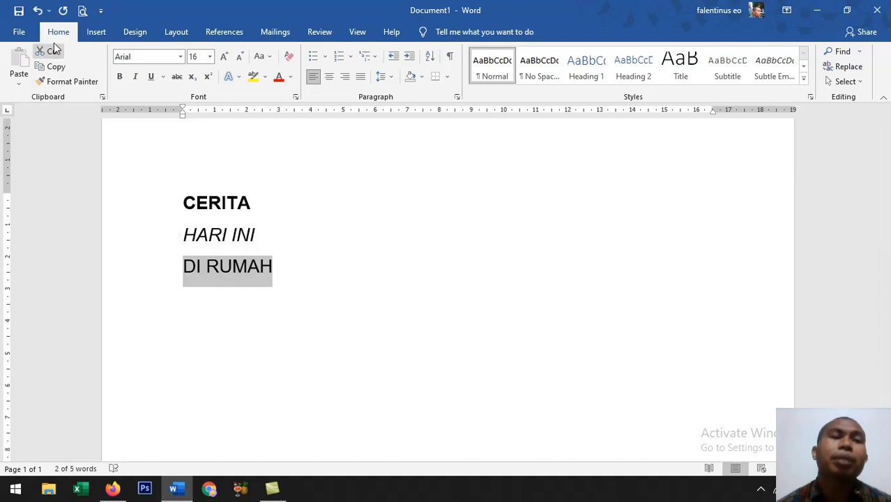
{"action": "left_click", "coordinate": [153, 81]}
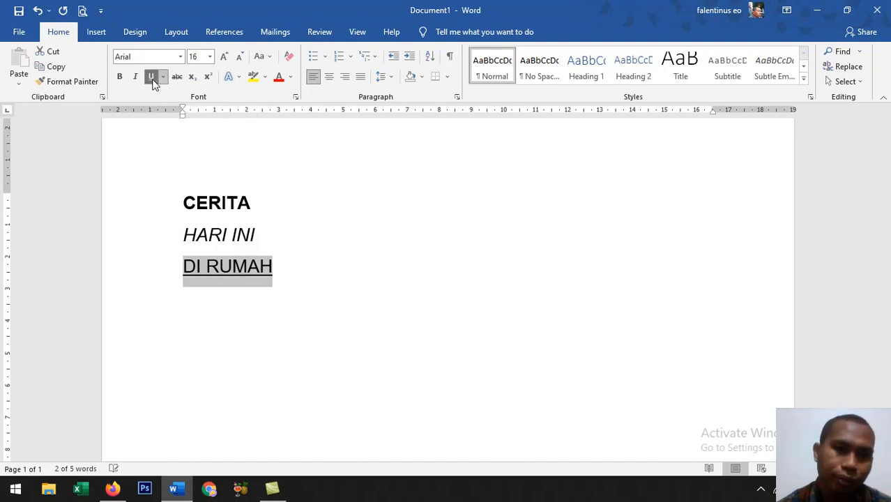
{"action": "left_click", "coordinate": [280, 268]}
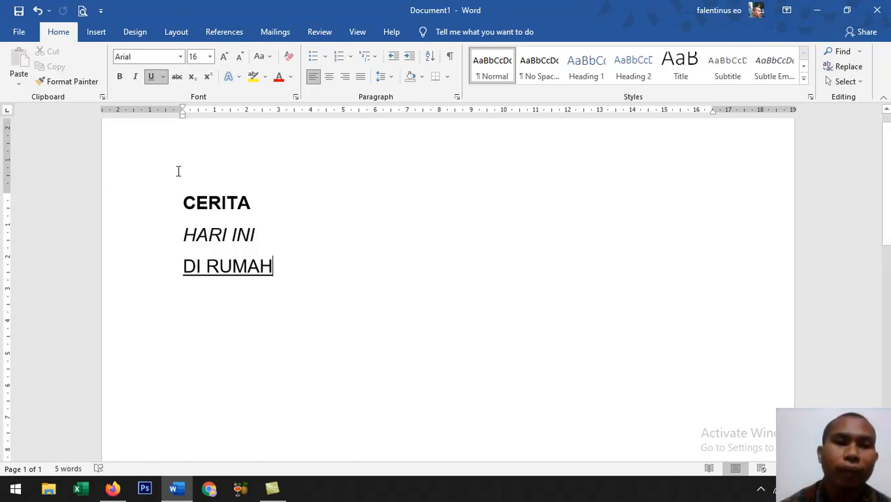
Add italic and underline to the bold word CERITA
{"action": "left_click_drag", "start_coordinate": [183, 206], "coordinate": [255, 202]}
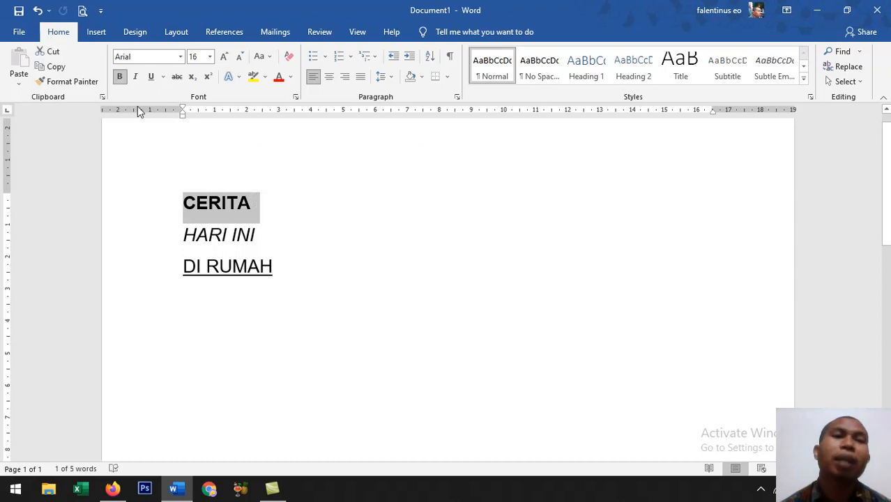
{"action": "left_click", "coordinate": [136, 78]}
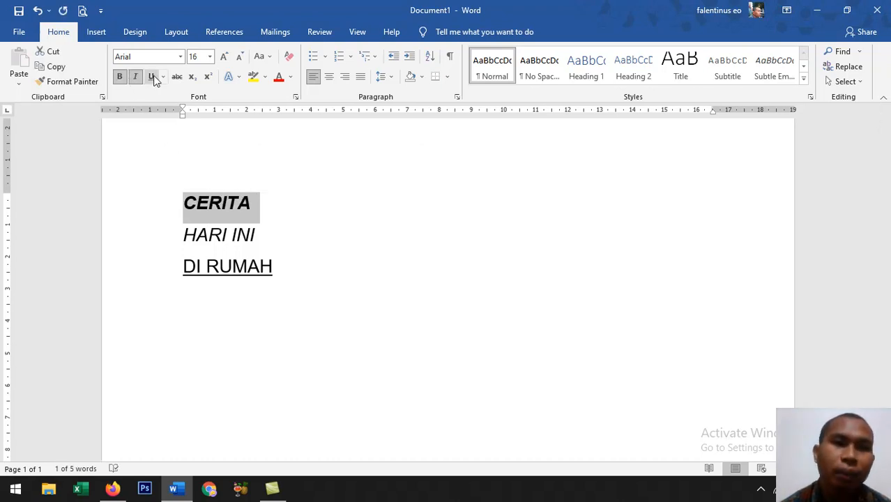
{"action": "left_click", "coordinate": [152, 77]}
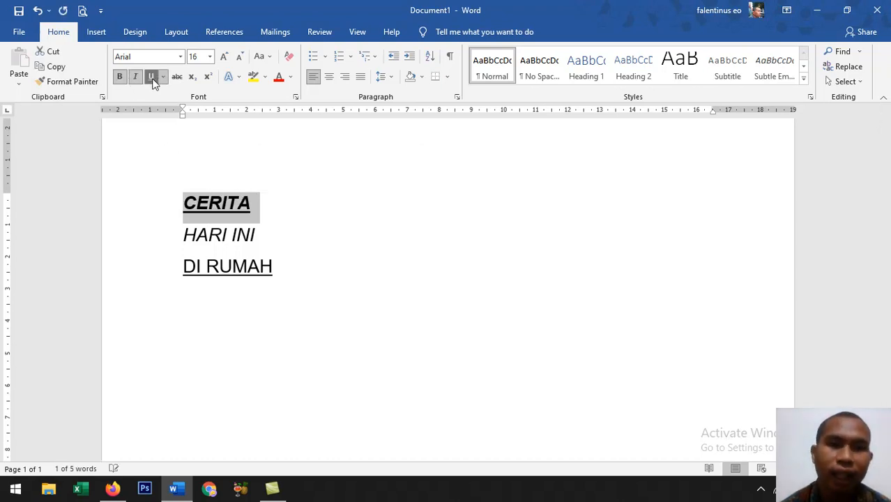
Underline the italic line HARI INI
{"action": "left_click", "coordinate": [180, 234]}
{"action": "left_click_drag", "start_coordinate": [179, 234], "coordinate": [253, 236]}
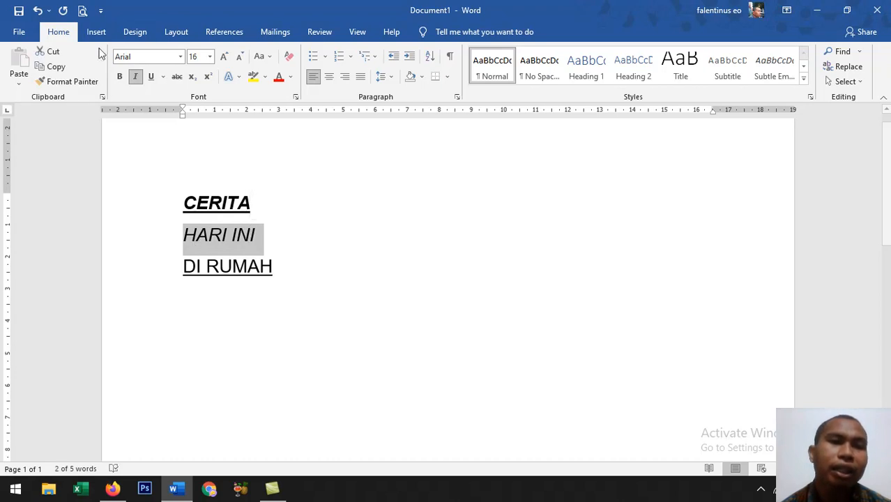
{"action": "left_click", "coordinate": [150, 77]}
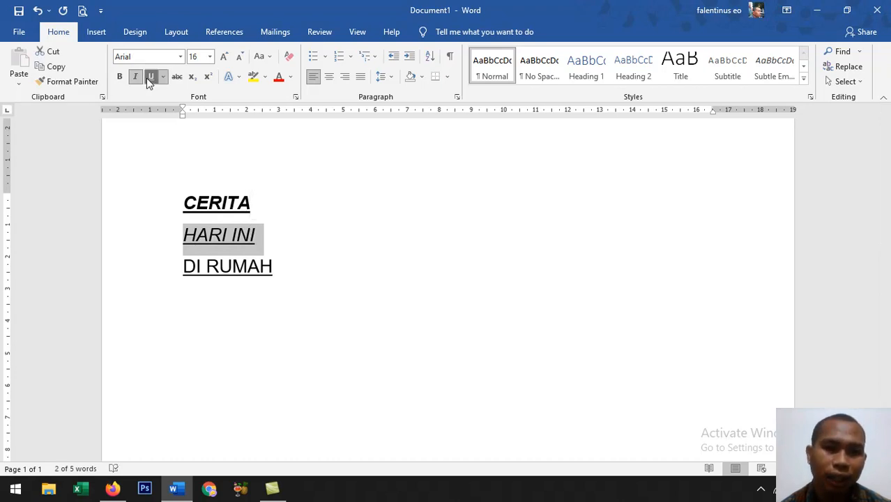
Make the underlined line DI RUMAH italic as well
{"action": "left_click_drag", "start_coordinate": [183, 268], "coordinate": [276, 270]}
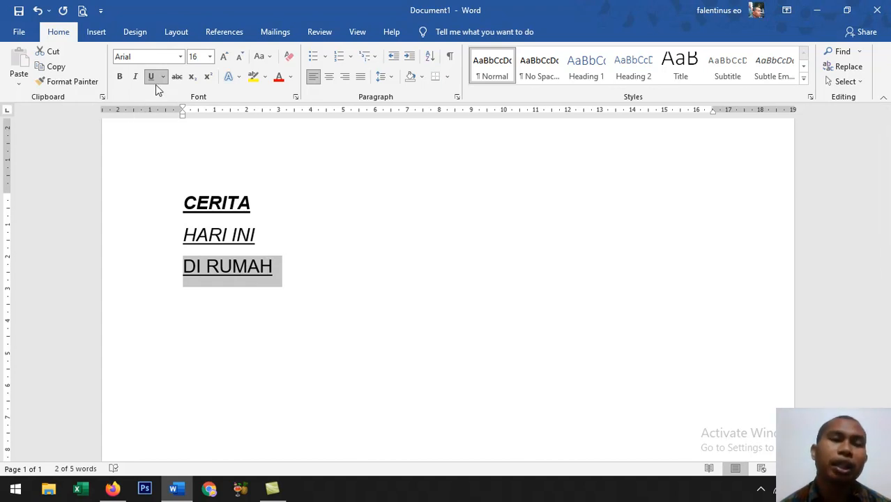
{"action": "left_click", "coordinate": [135, 77]}
{"action": "left_click", "coordinate": [234, 290]}
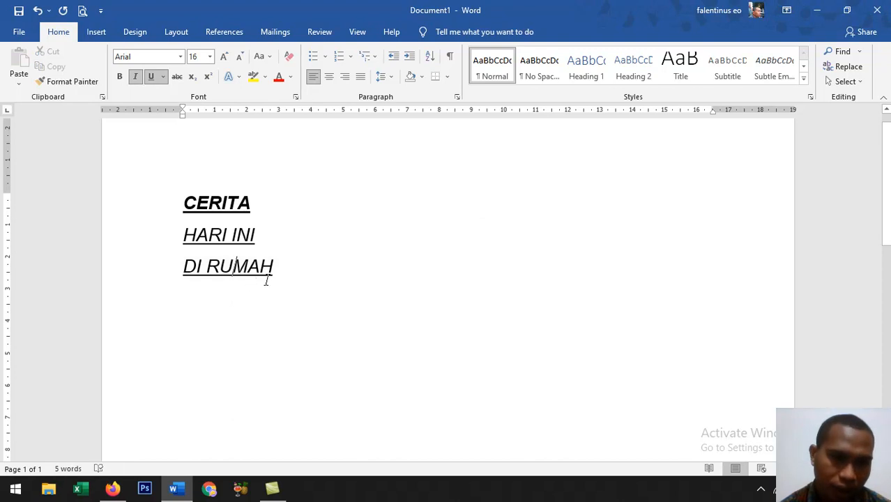